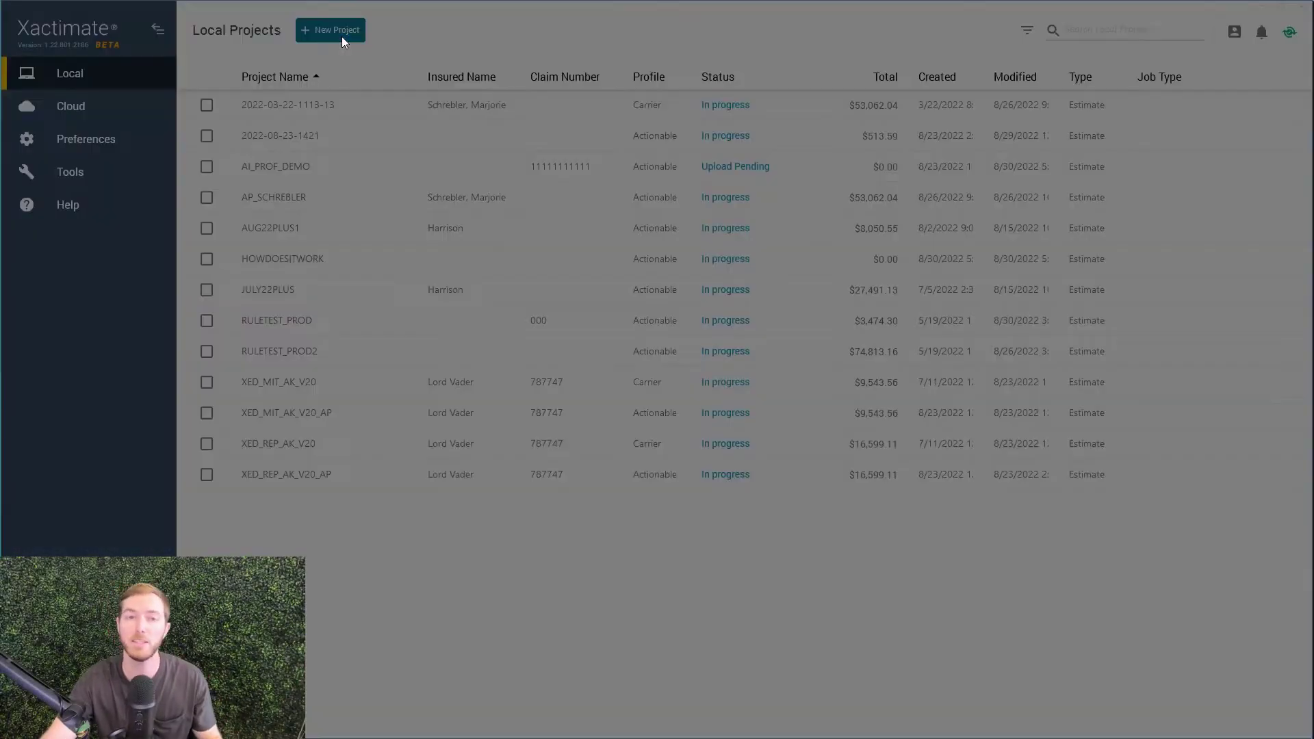
pyautogui.click(509, 386)
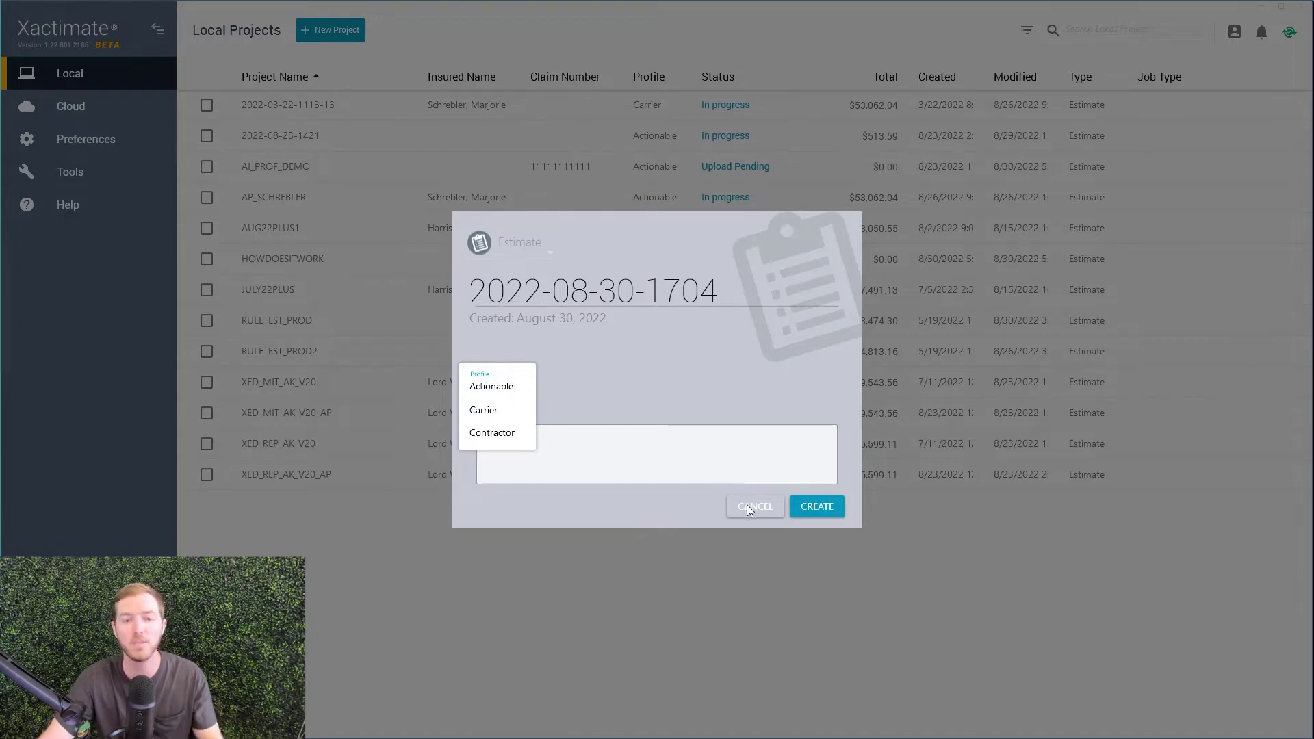
pyautogui.click(490, 387)
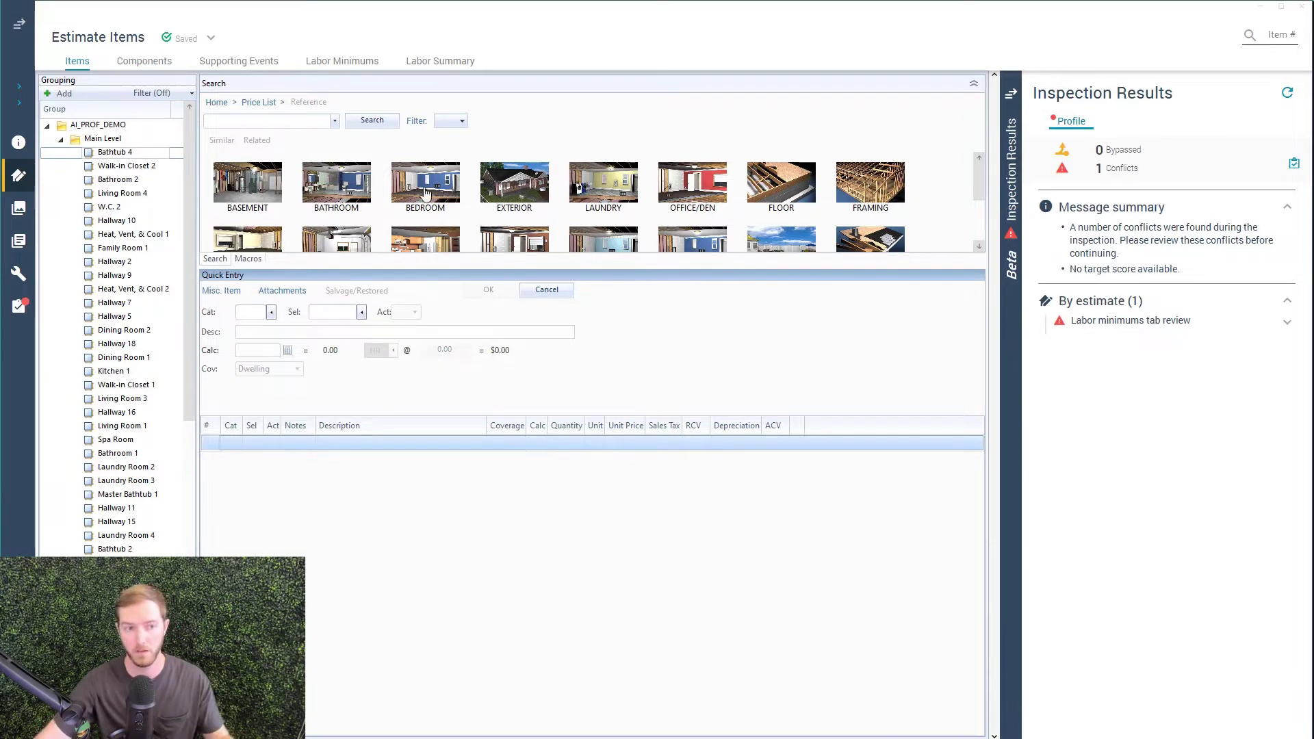
# Add a WTR EQ equipment setup line item and save it at zero quantity.
pyautogui.click(243, 313)
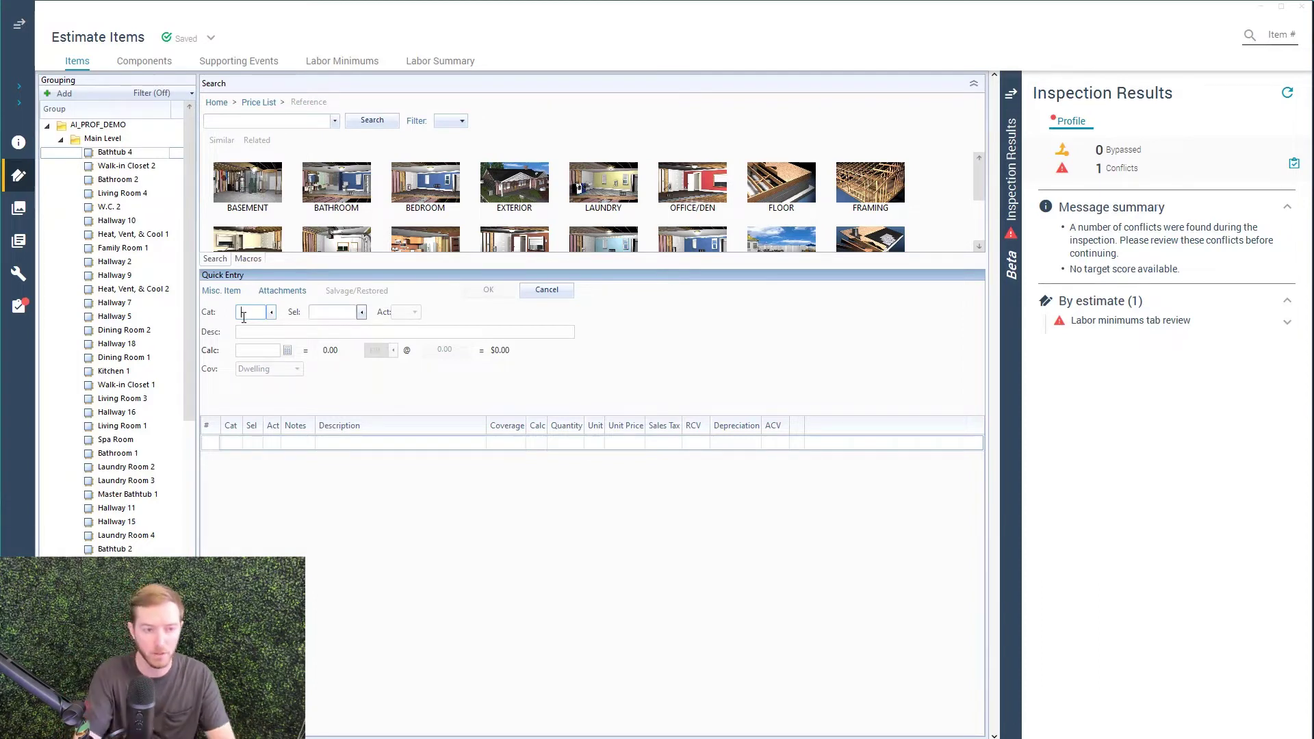
pyautogui.write('WTR')
pyautogui.press('Tab')
pyautogui.write('EQ')
pyautogui.press('Return')
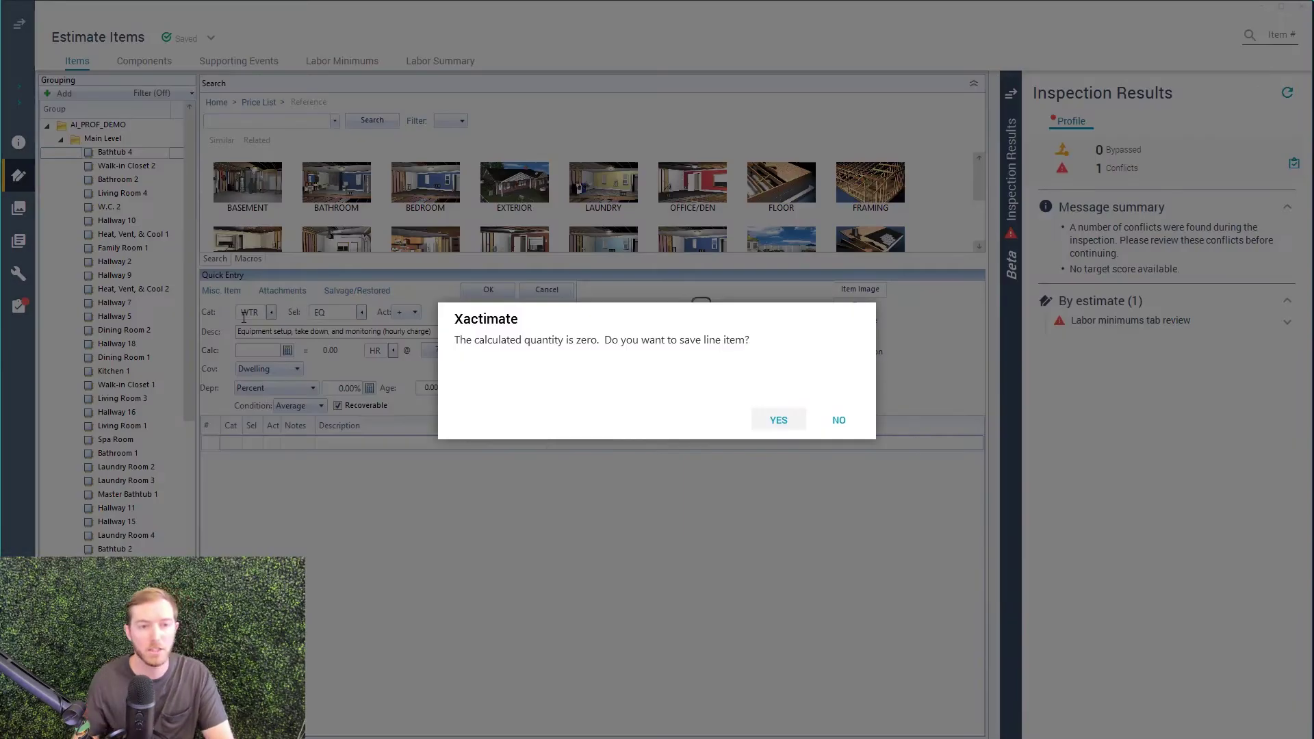
pyautogui.click(800, 420)
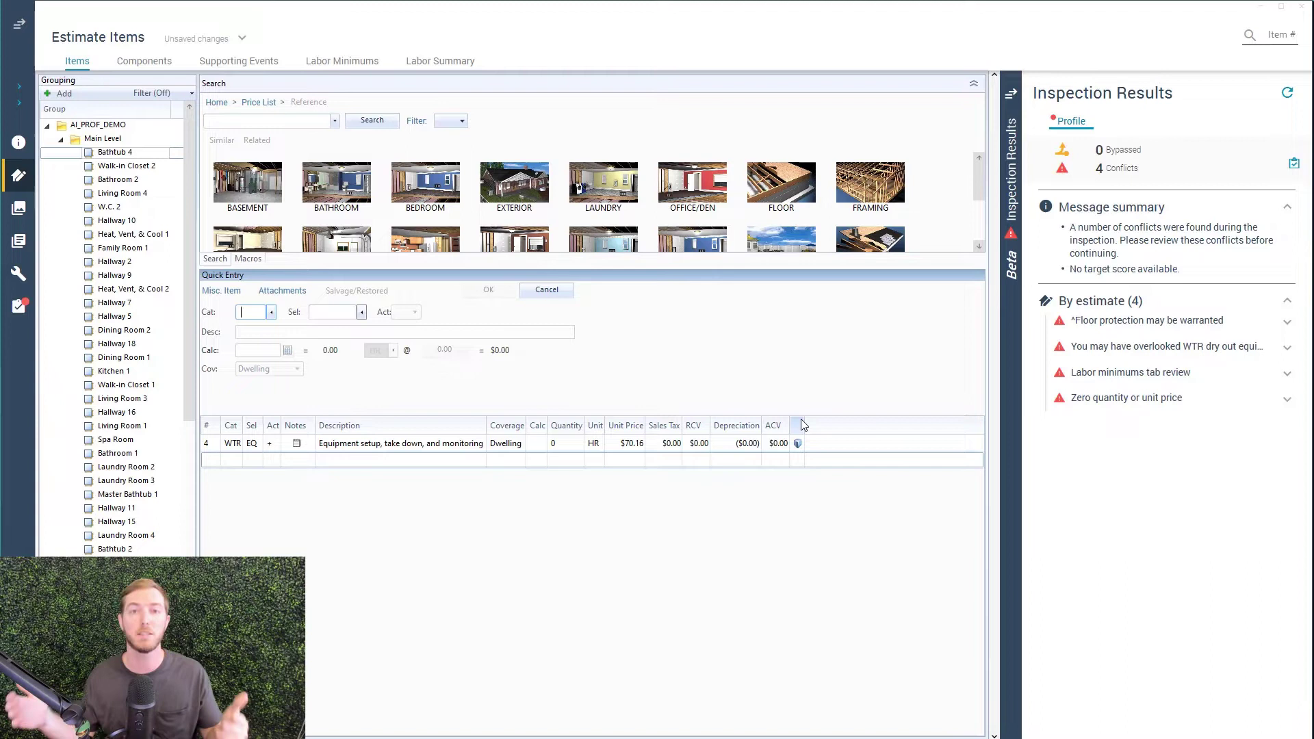
# Read the floor protection, overlooked WTR dry-out equipment, and zero quantity alert explanations.
pyautogui.click(1258, 331)
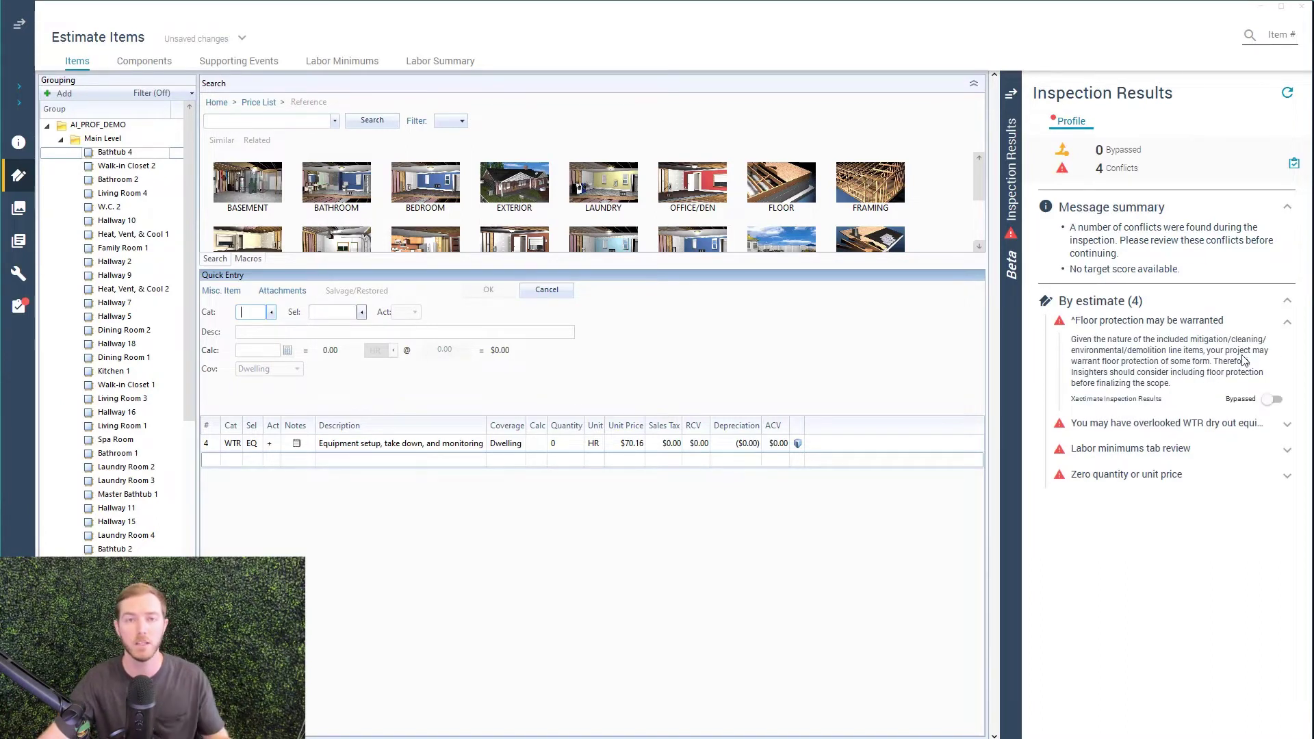
pyautogui.click(1261, 323)
pyautogui.click(1255, 347)
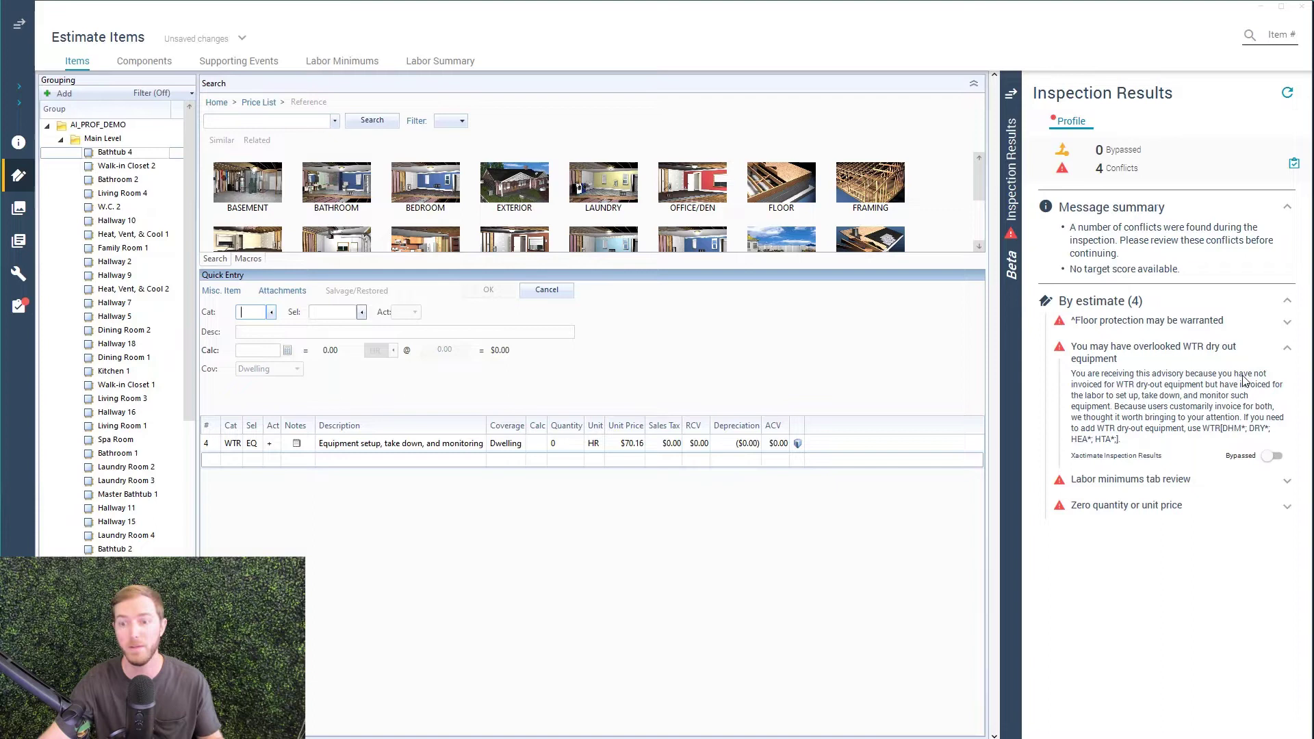
pyautogui.click(1192, 349)
pyautogui.click(1194, 404)
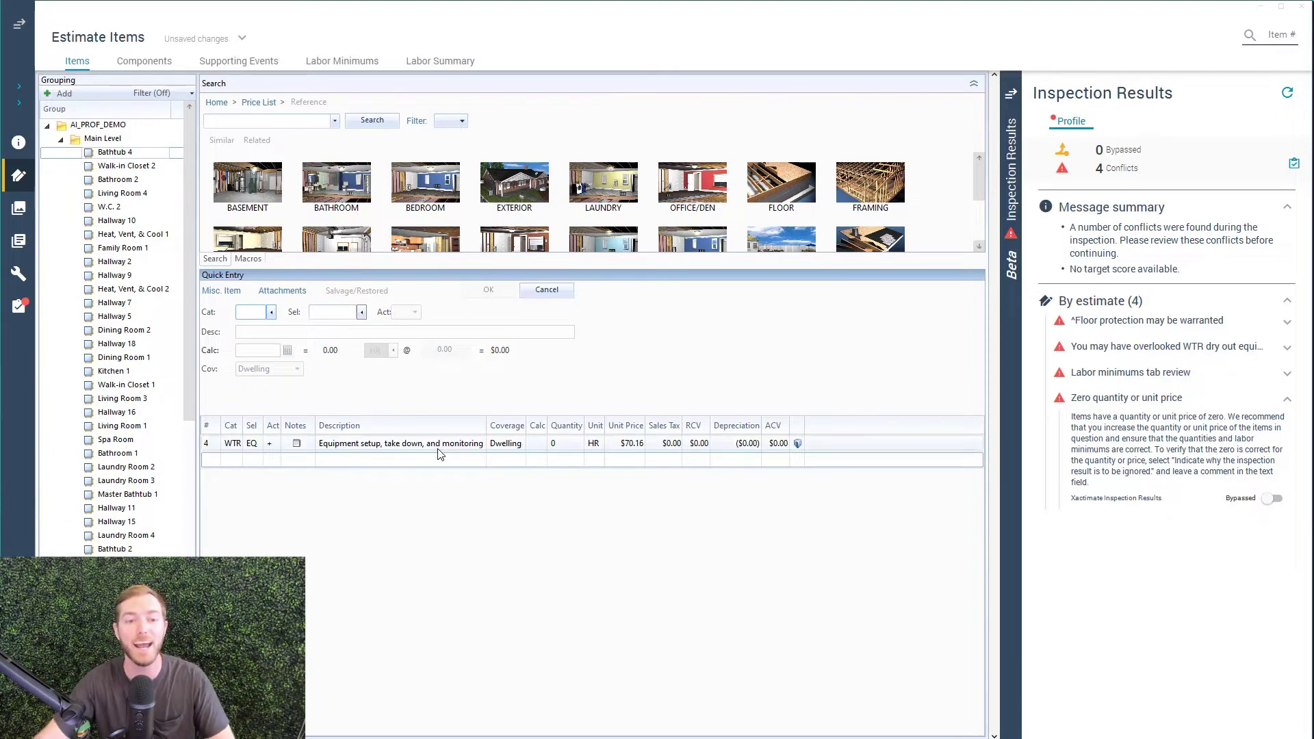
# Set the WTR EQ line's quantity calculation to 2*3, giving 6.
pyautogui.click(528, 444)
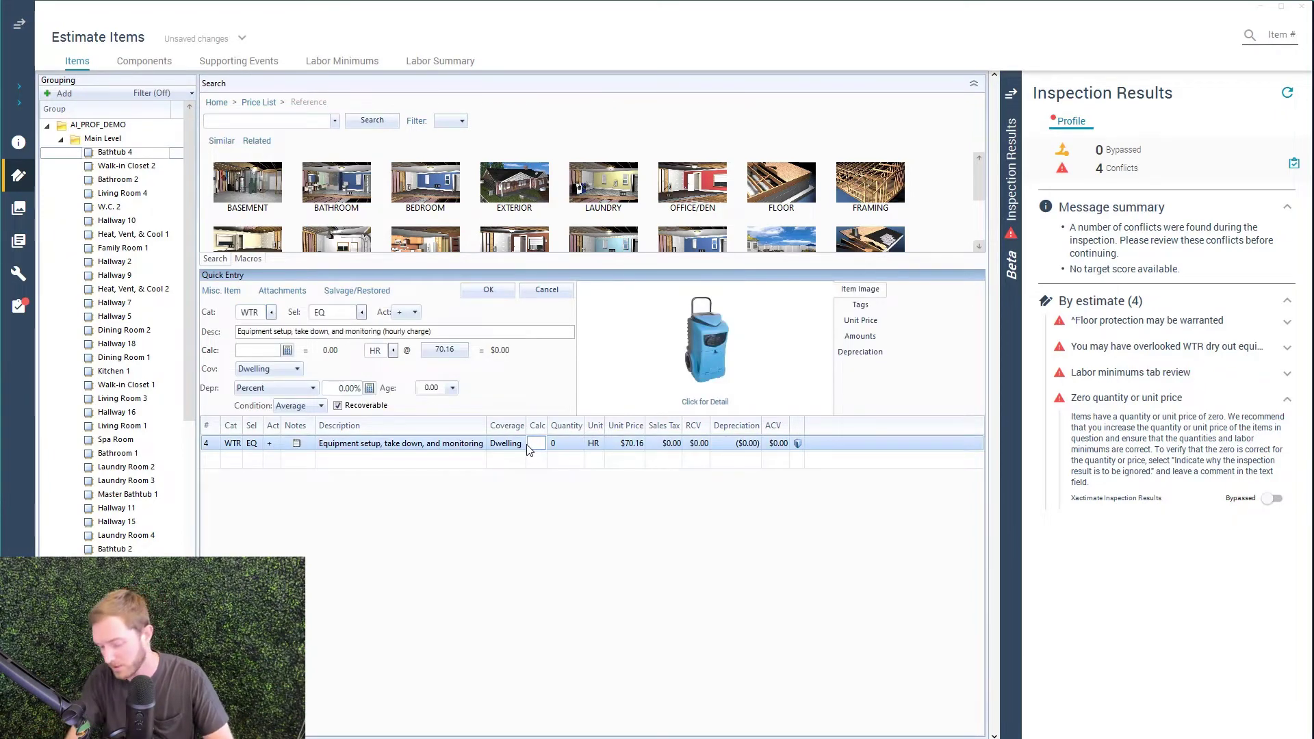
pyautogui.write('2')
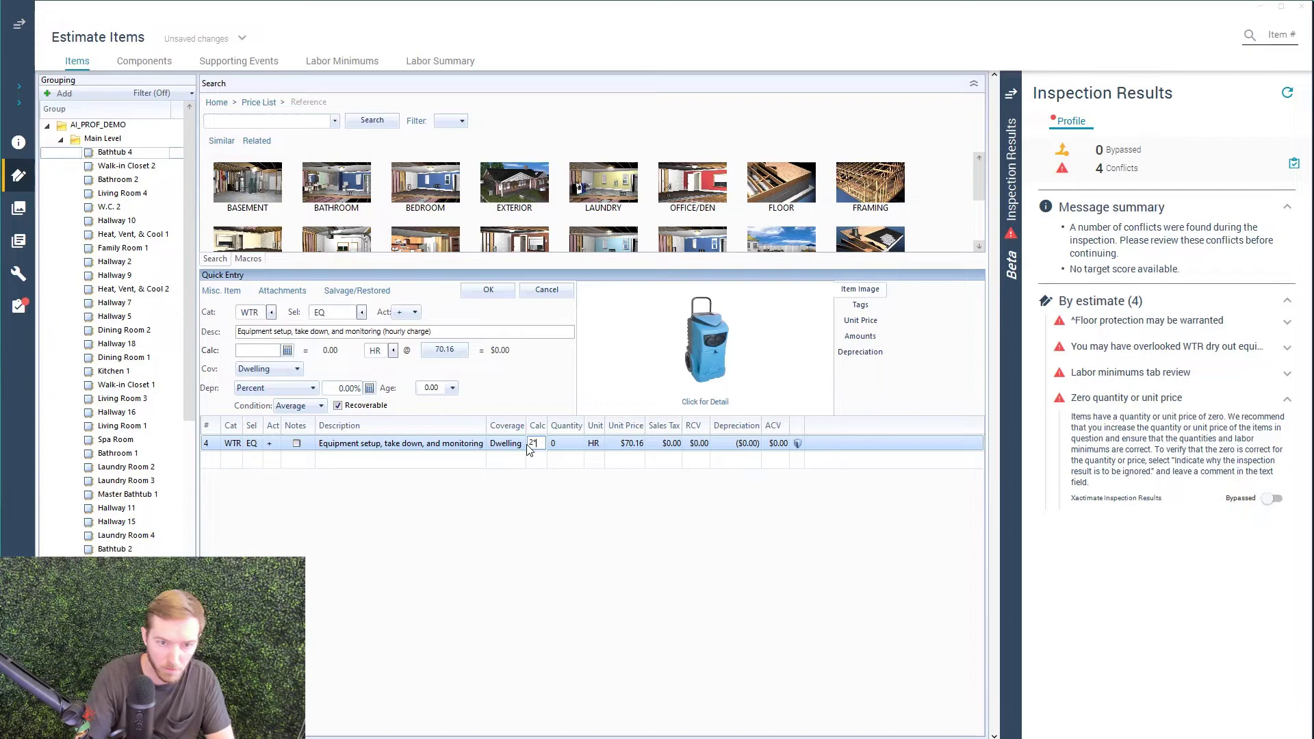
pyautogui.write('*3')
pyautogui.press('Return')
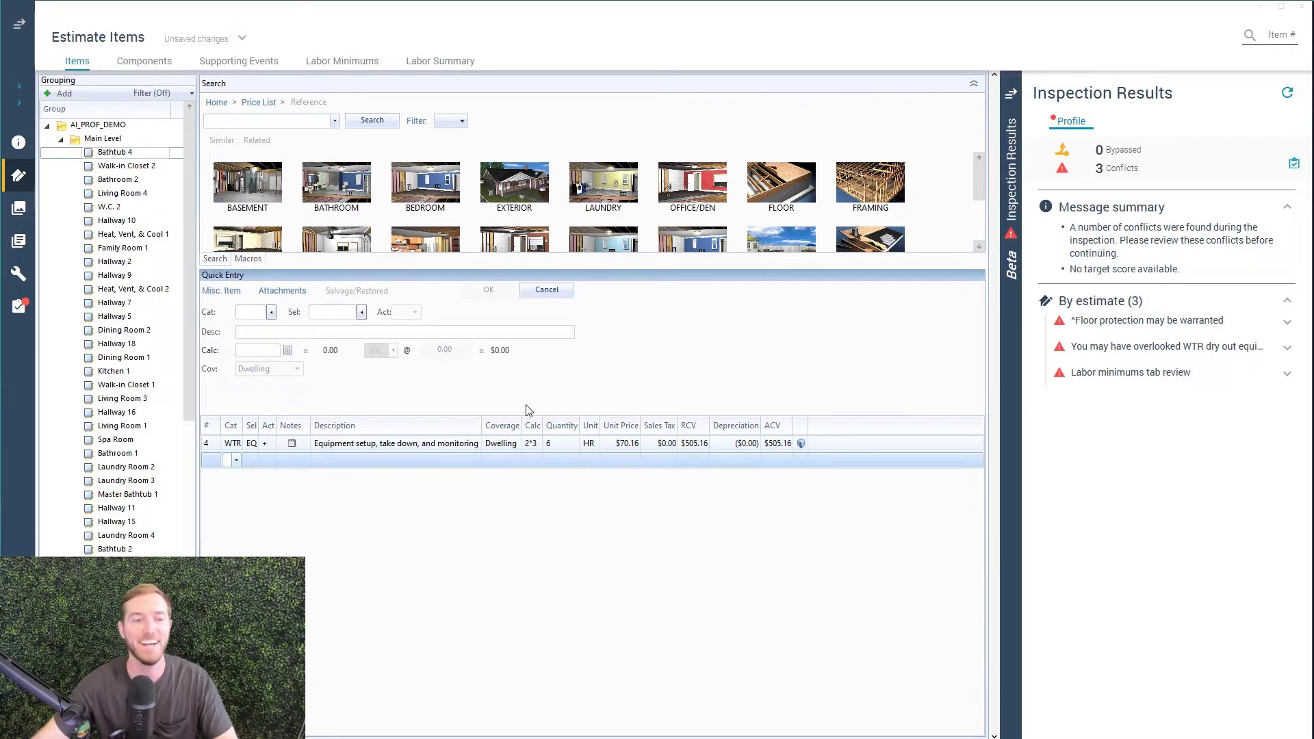
# Following the dry-out equipment advice, add a WTR DRY air mover line item.
pyautogui.click(1183, 347)
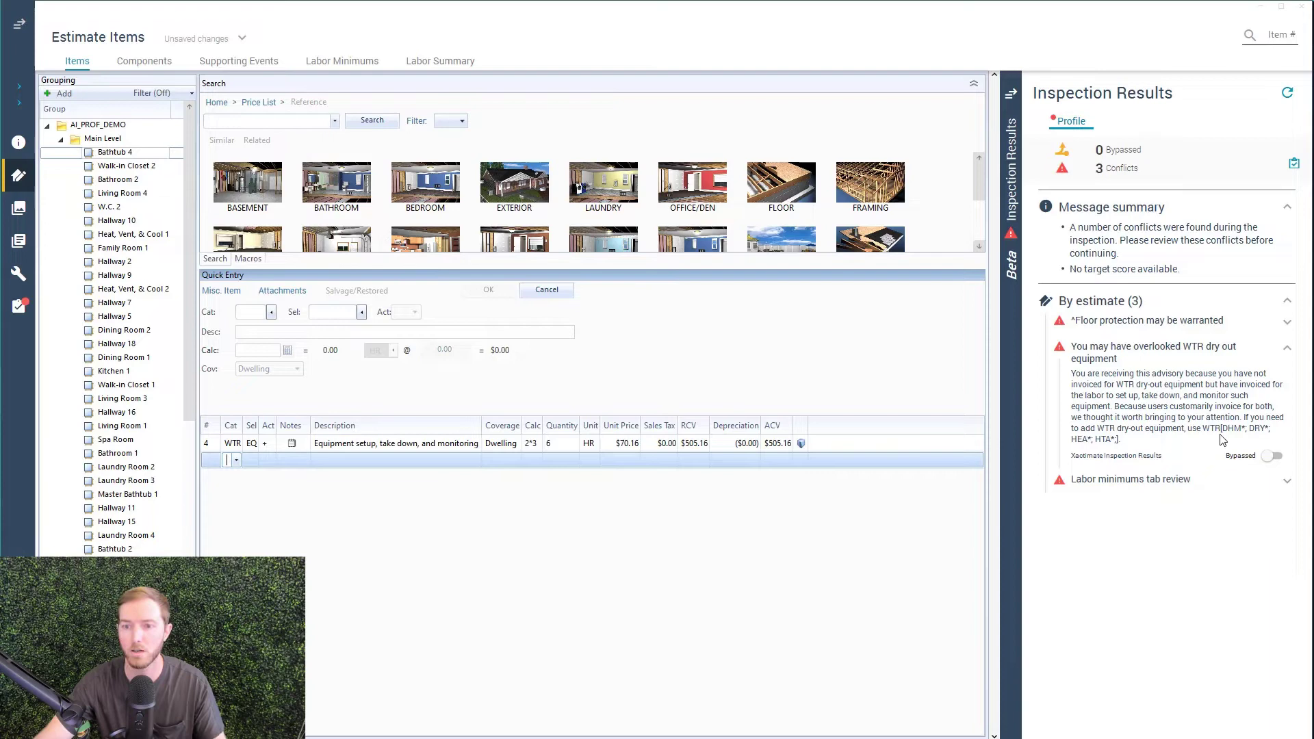
pyautogui.click(250, 313)
pyautogui.write('WTR')
pyautogui.press('Tab')
pyautogui.write('D')
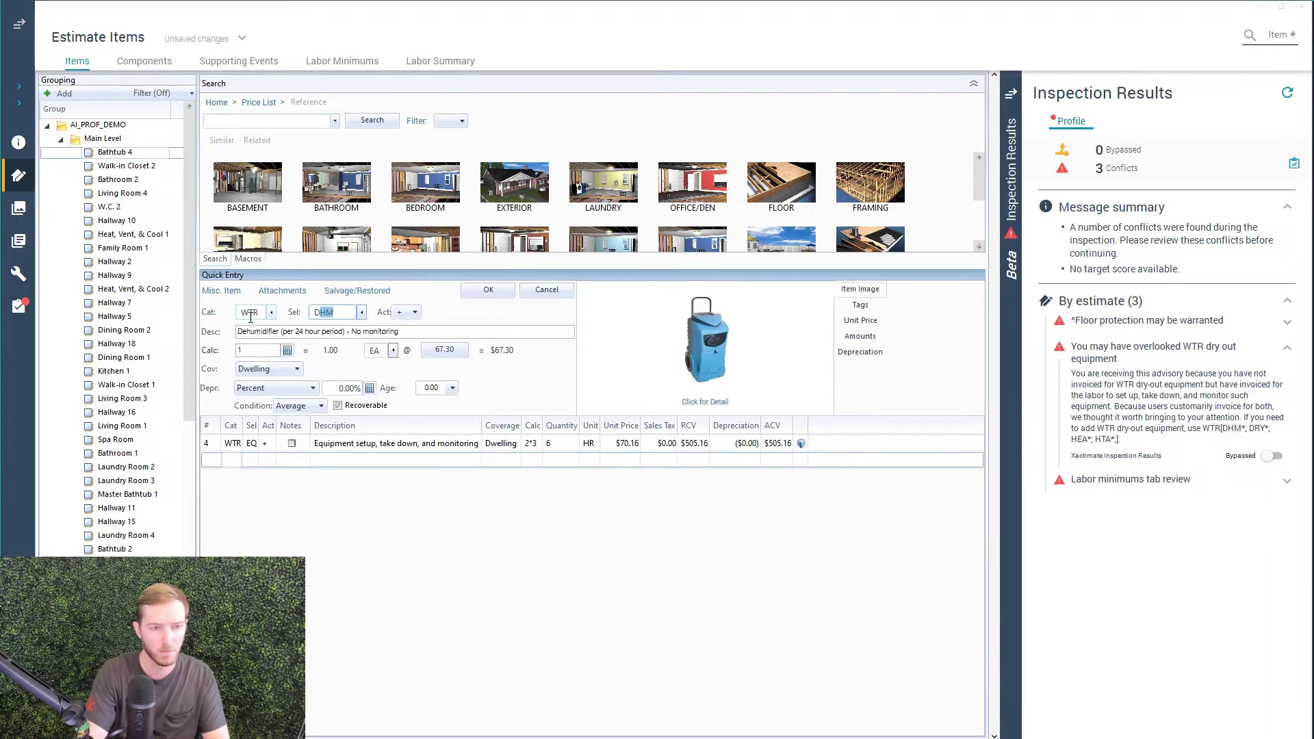
pyautogui.write('RY')
pyautogui.press('Return')
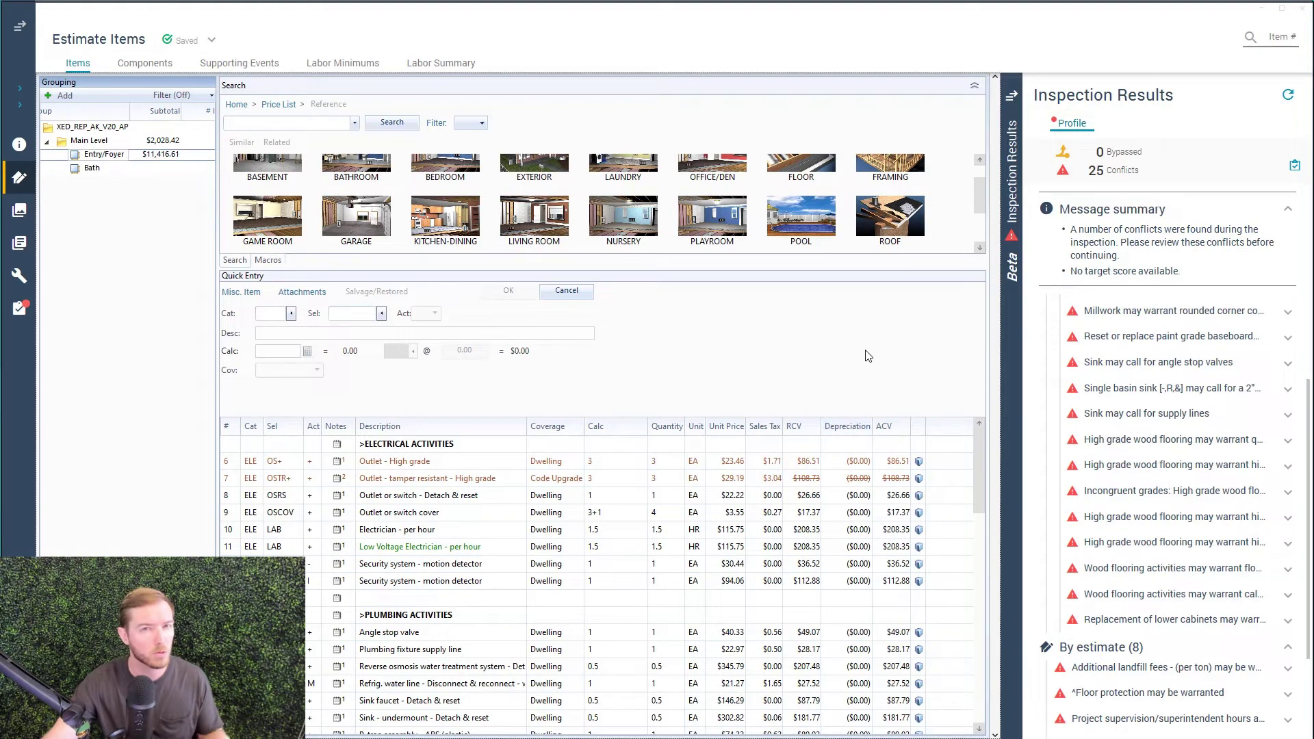
pyautogui.scroll(3, 1079, 363)
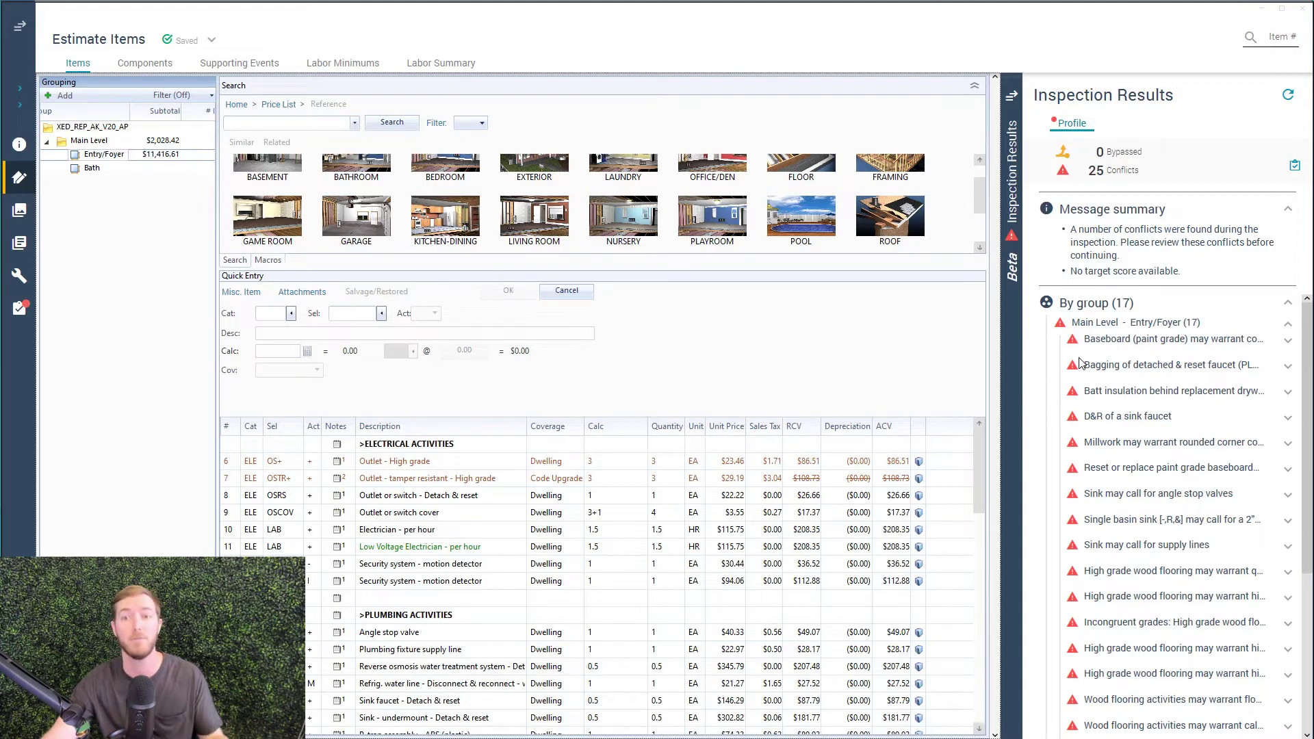
pyautogui.scroll(-1, 1111, 430)
pyautogui.scroll(1, 1114, 431)
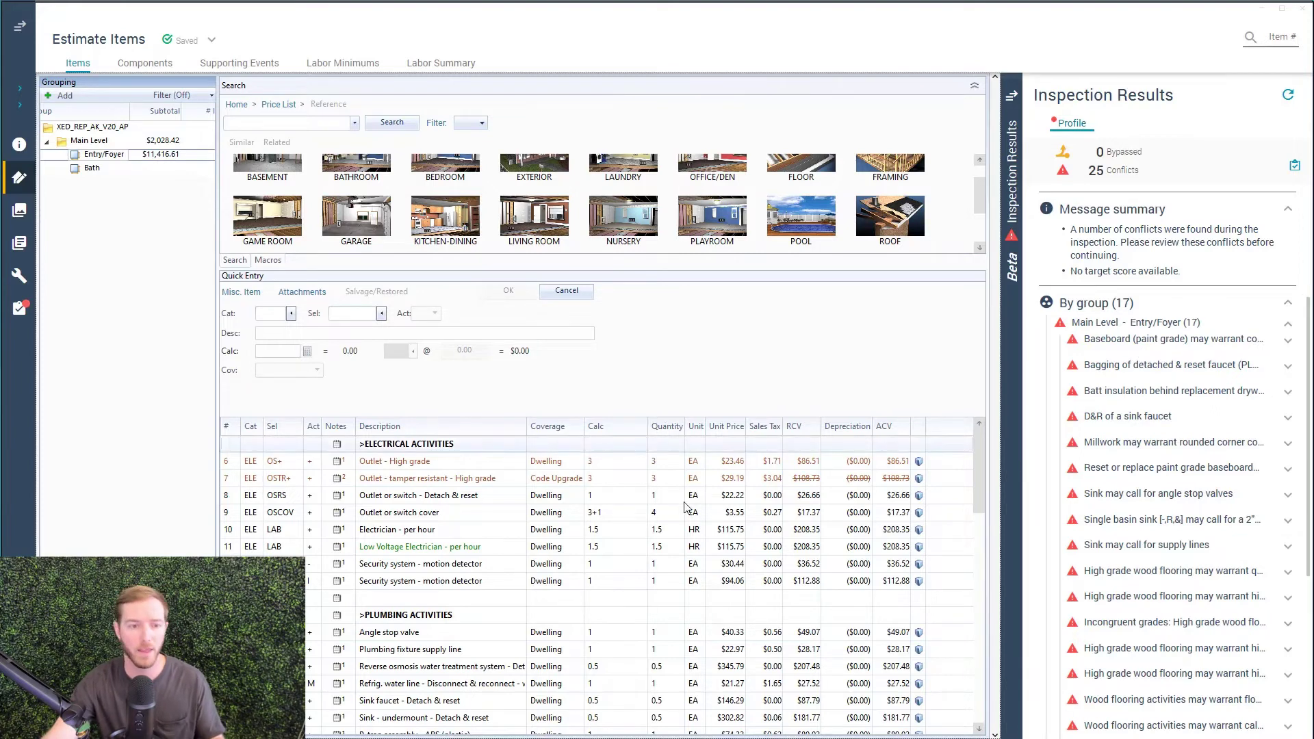
pyautogui.click(1191, 324)
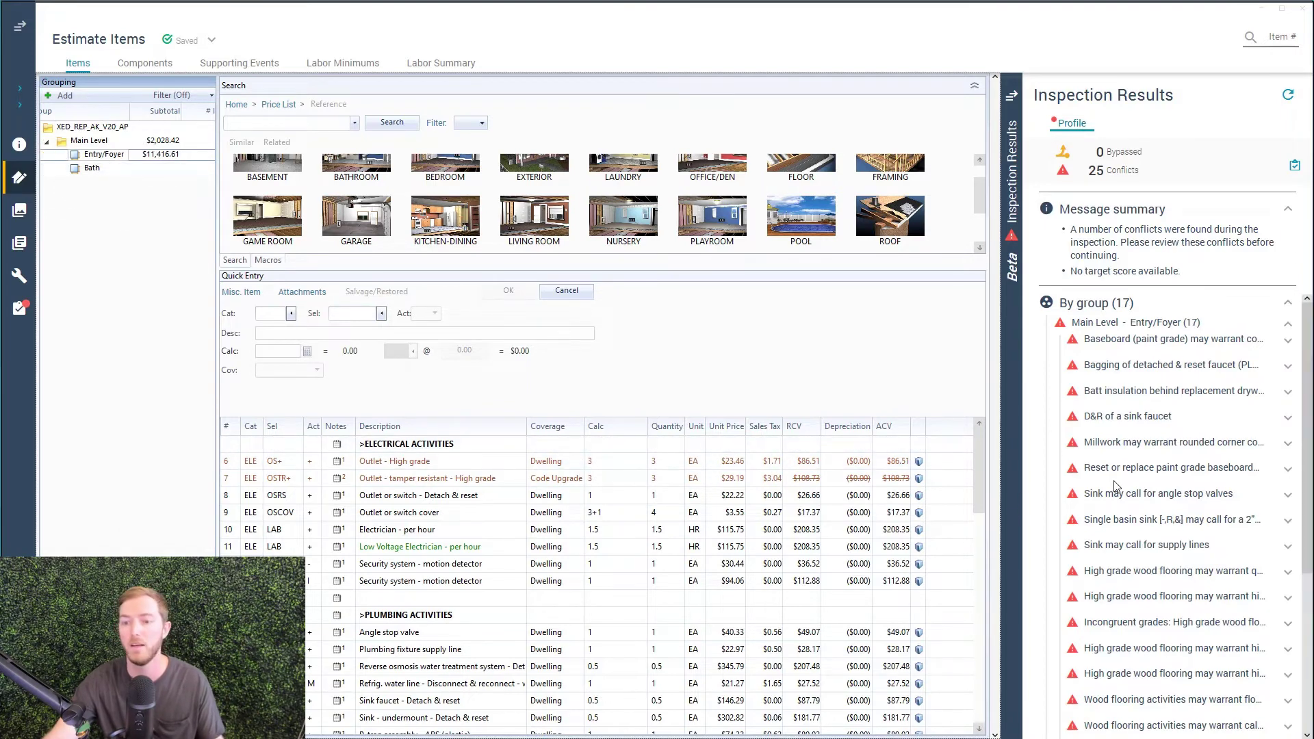
pyautogui.click(1212, 401)
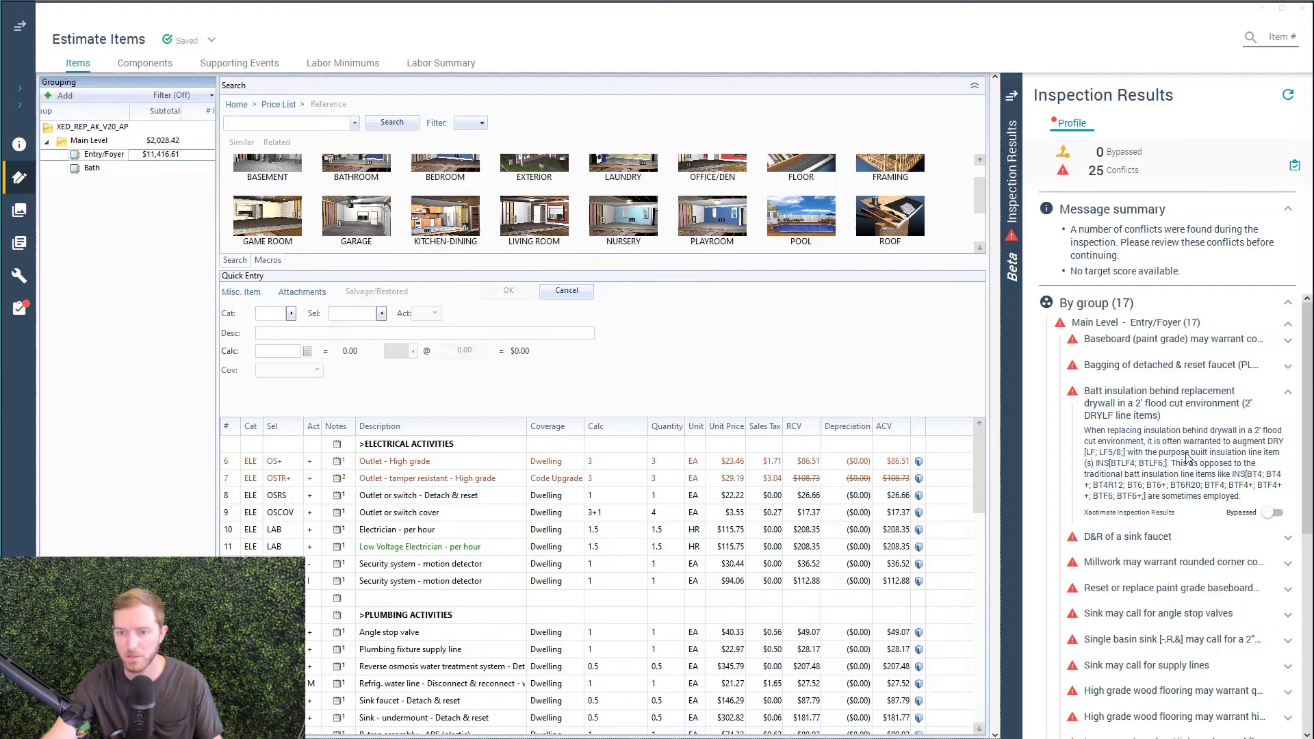
# Review the angle stop valves and sink supply lines alerts, then open the Incongruent grades advice.
pyautogui.click(1197, 401)
pyautogui.scroll(-1, 1198, 425)
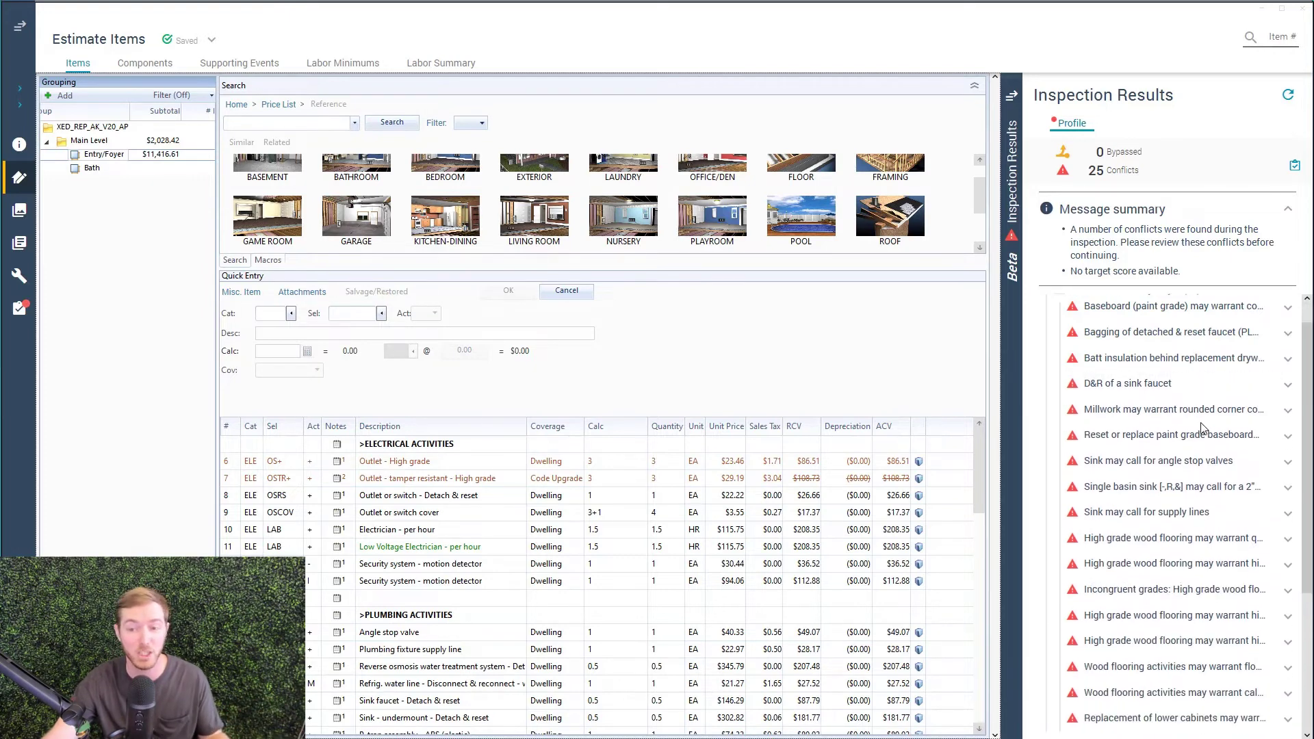
pyautogui.click(1203, 468)
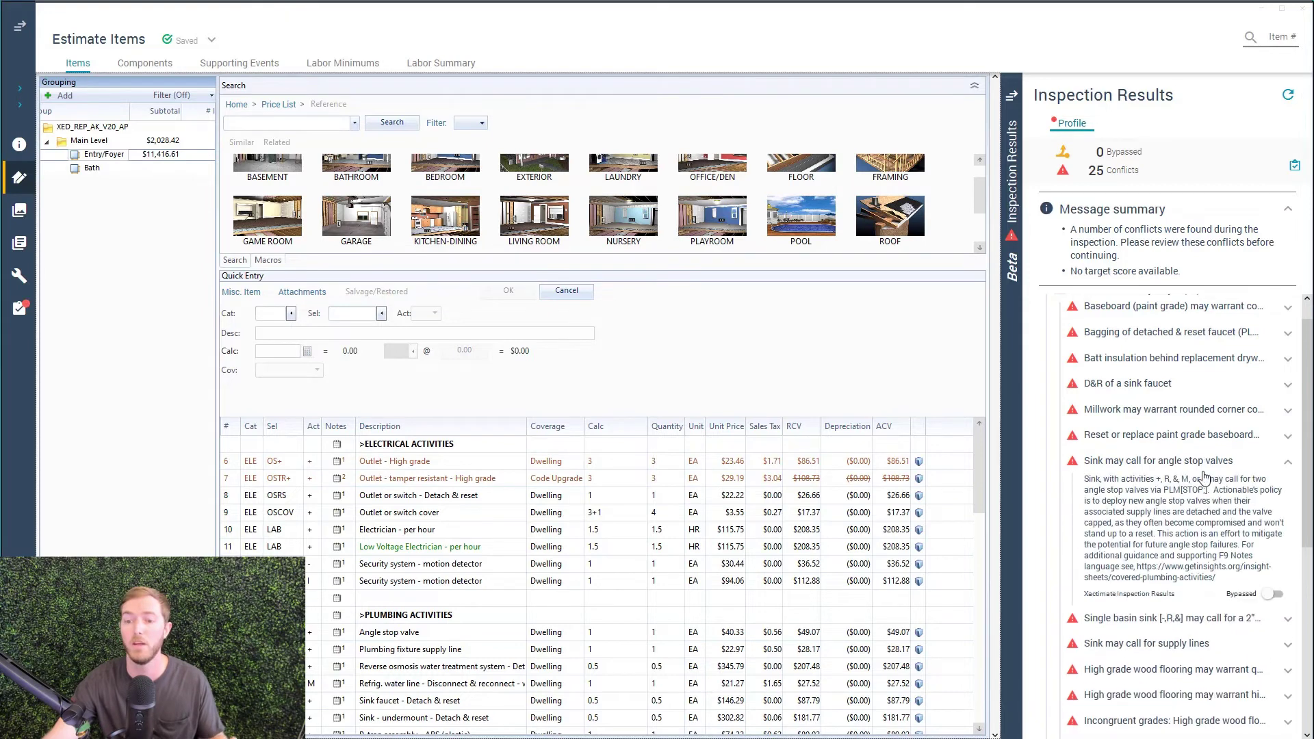
pyautogui.scroll(-1, 1194, 547)
pyautogui.click(1188, 620)
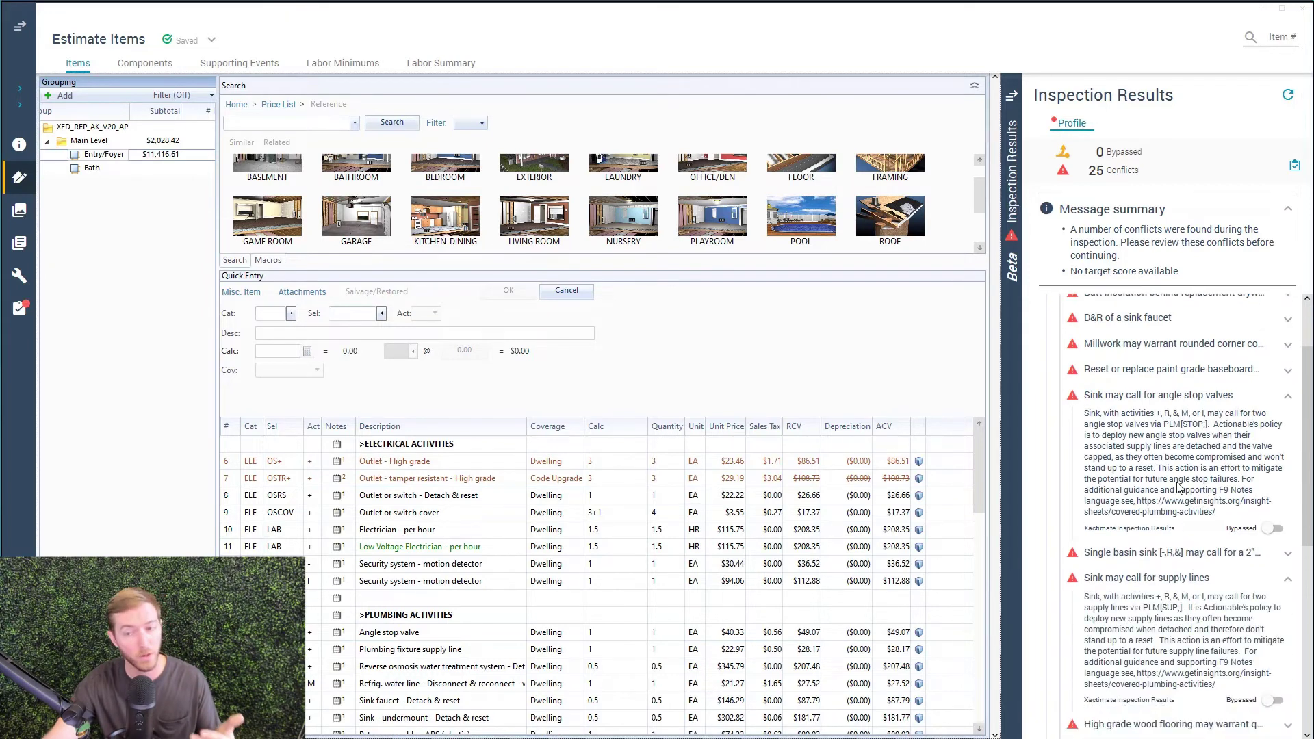
pyautogui.click(1209, 397)
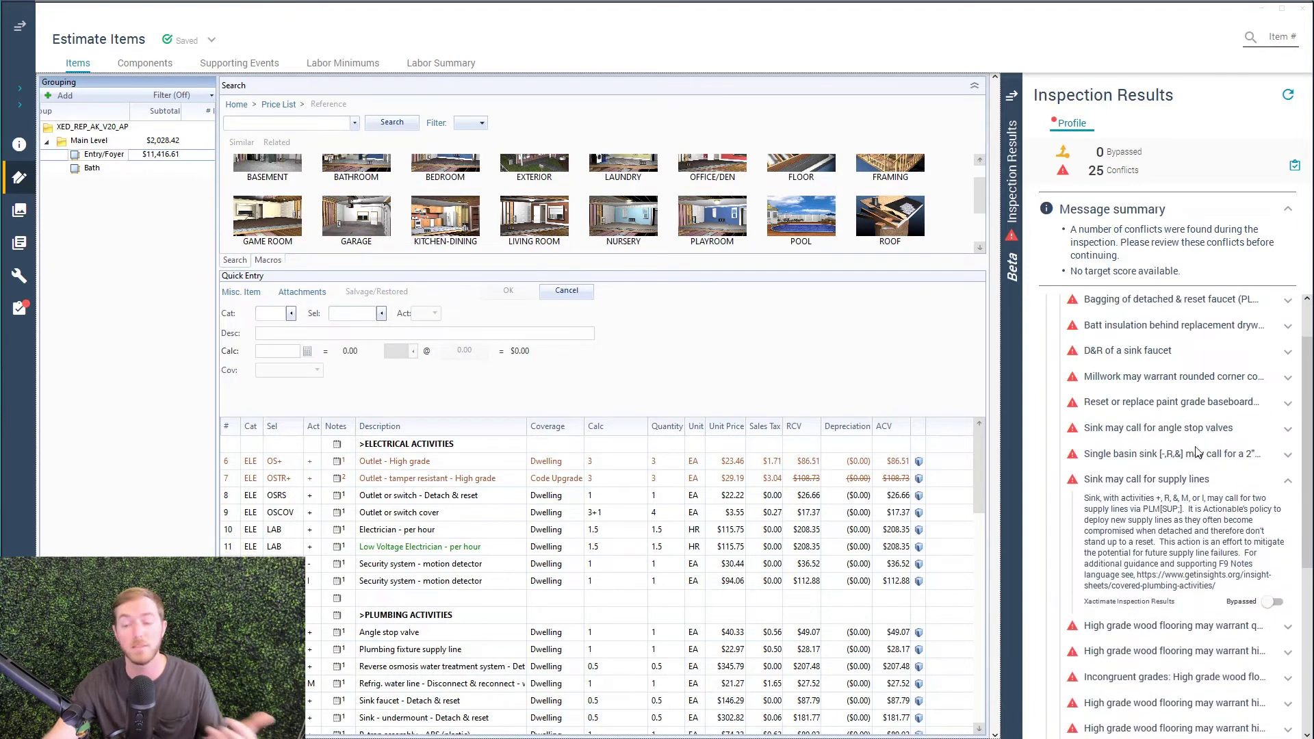
pyautogui.click(1191, 479)
pyautogui.scroll(-1, 1191, 479)
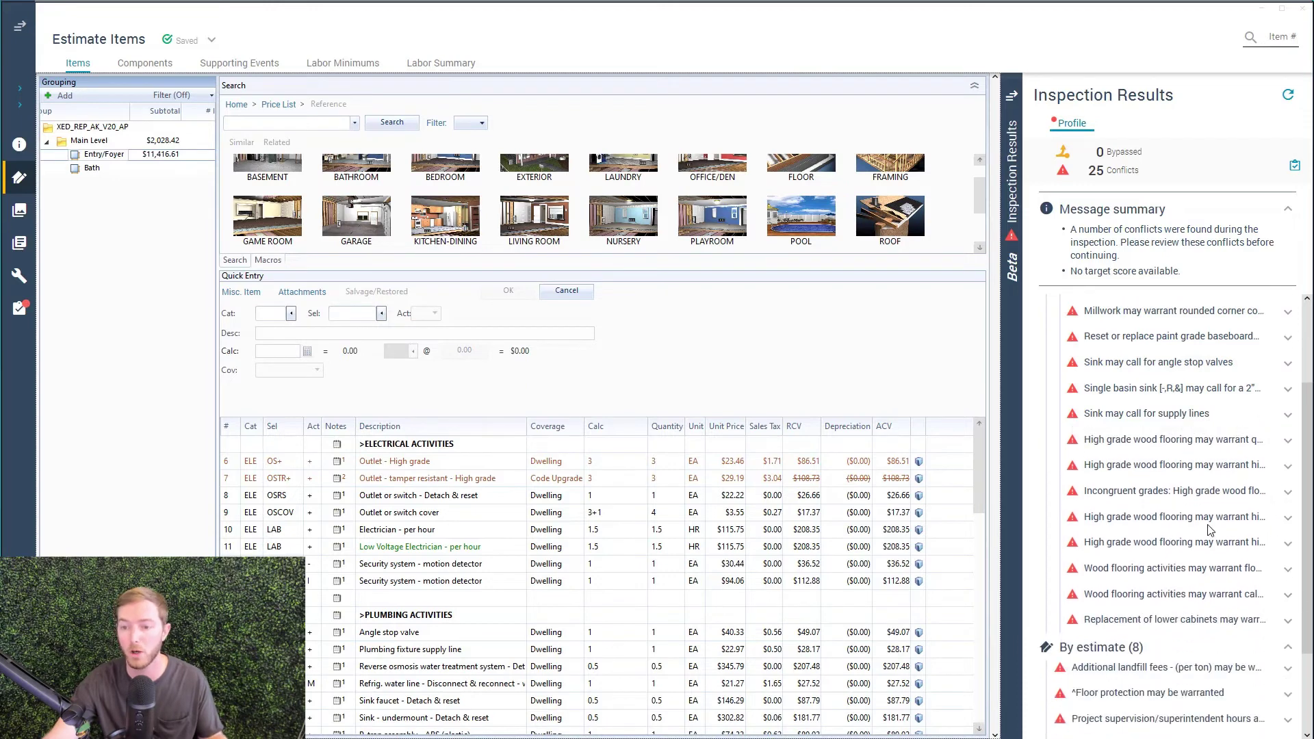
pyautogui.click(1206, 494)
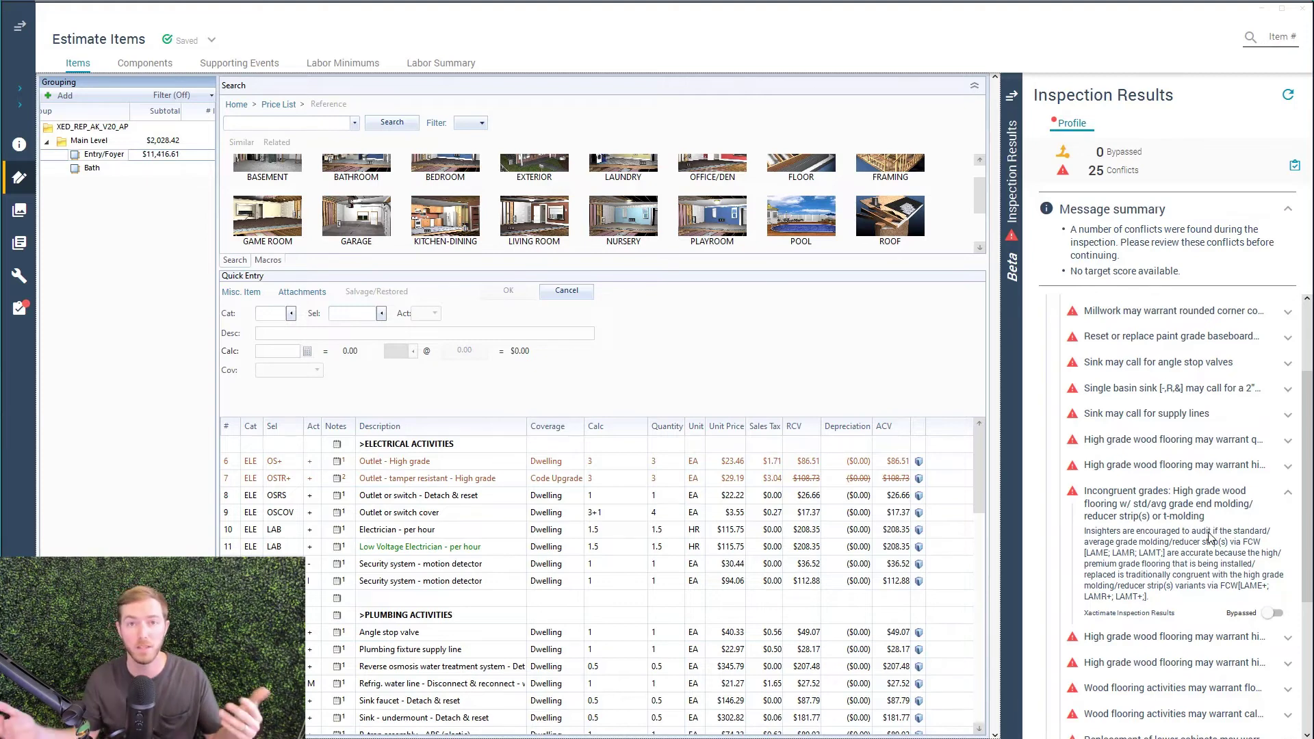
# Close the Incongruent grades advice and review the temporary toilets alert under By estimate.
pyautogui.click(1191, 501)
pyautogui.scroll(-2, 1191, 530)
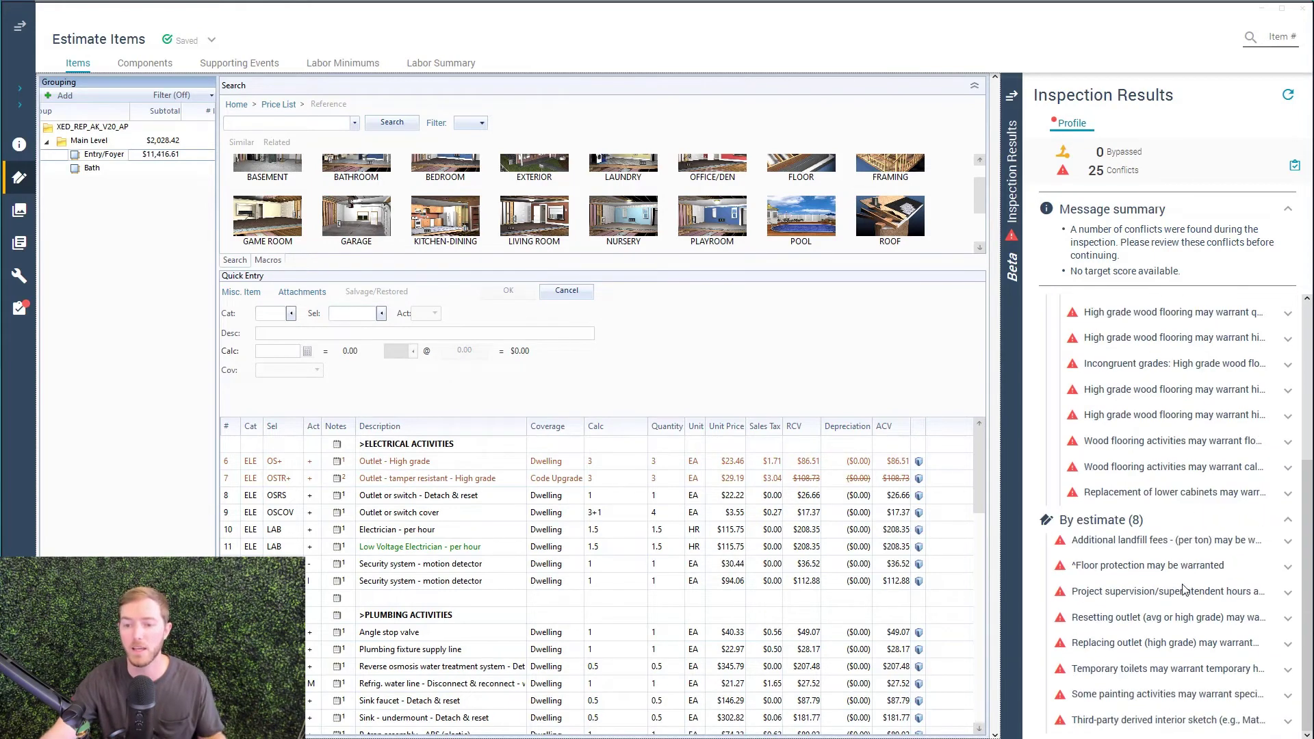
pyautogui.click(1190, 669)
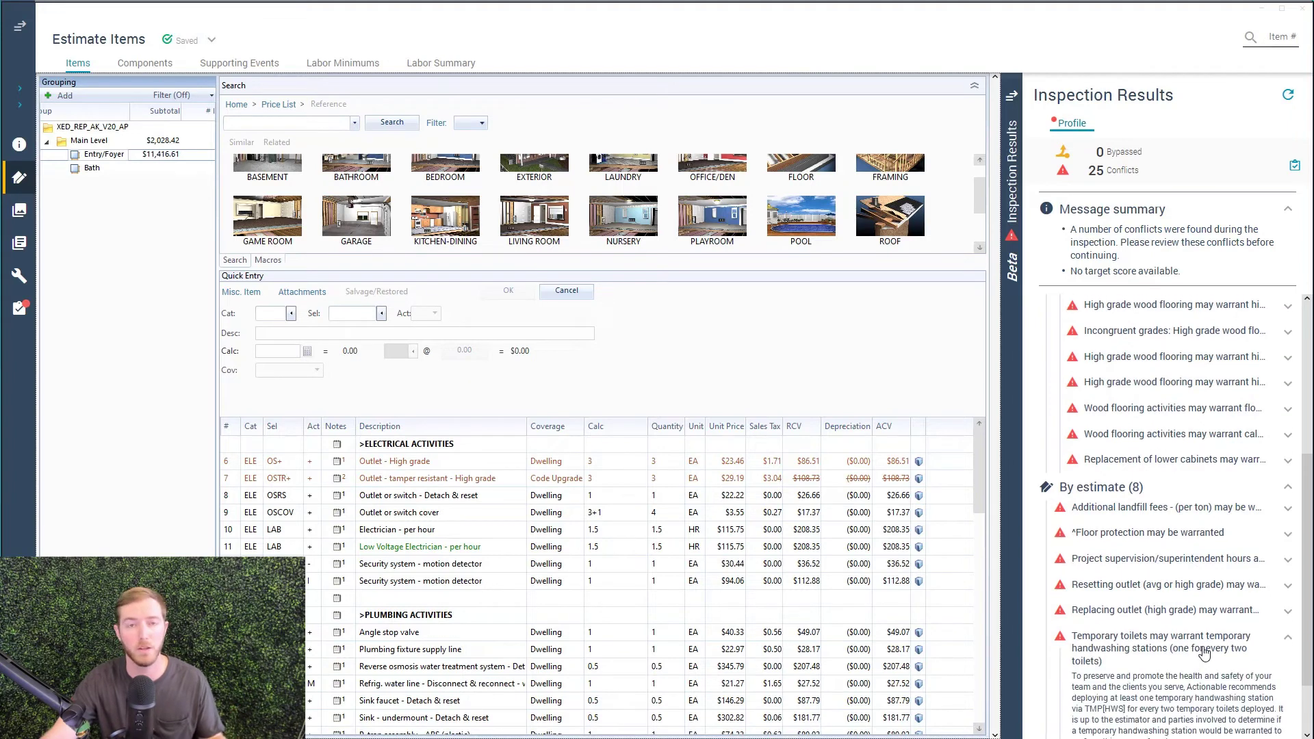
pyautogui.click(1203, 652)
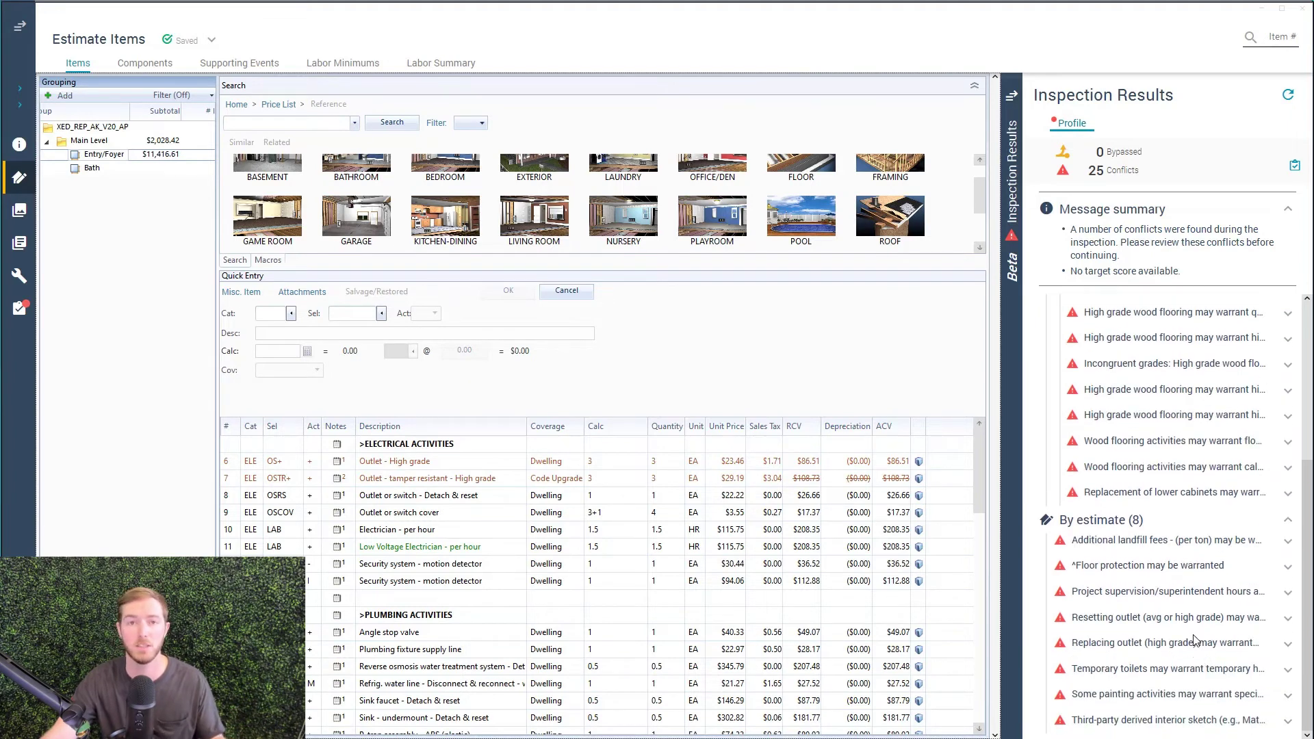